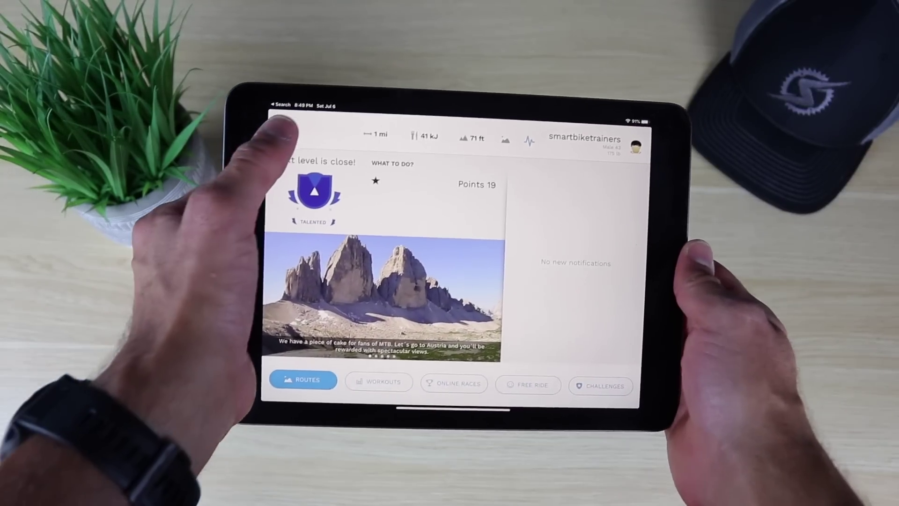
- From the main menu's Routes categories, open the Triathlons route category
left_click(259, 159)
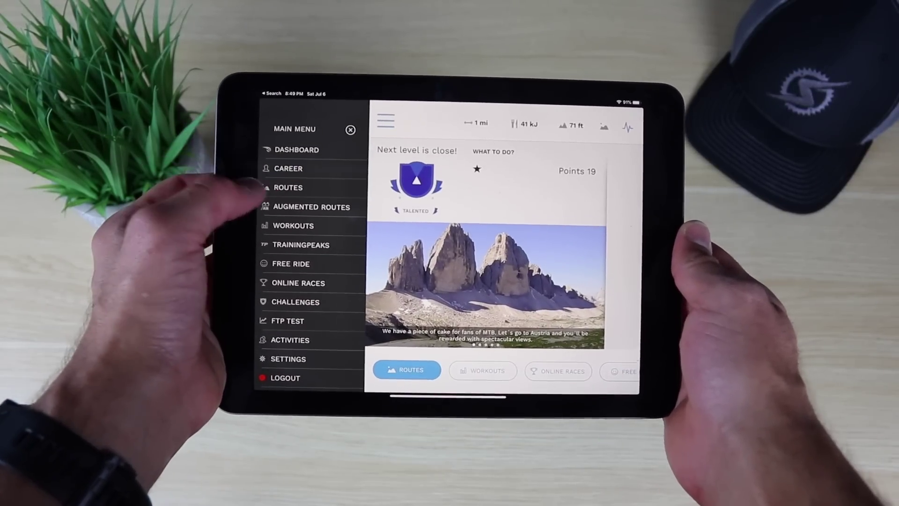
left_click(274, 180)
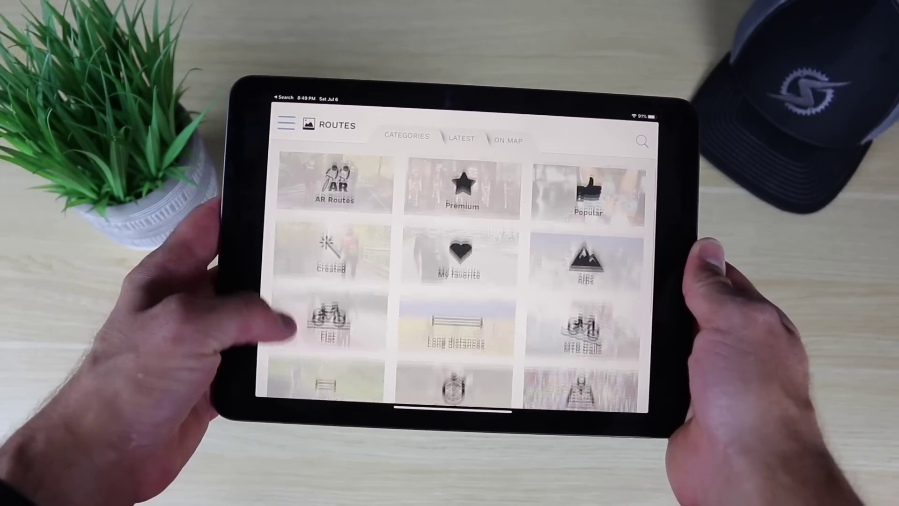
scroll(299, 262, "down", 5)
scroll(300, 262, "down", 3)
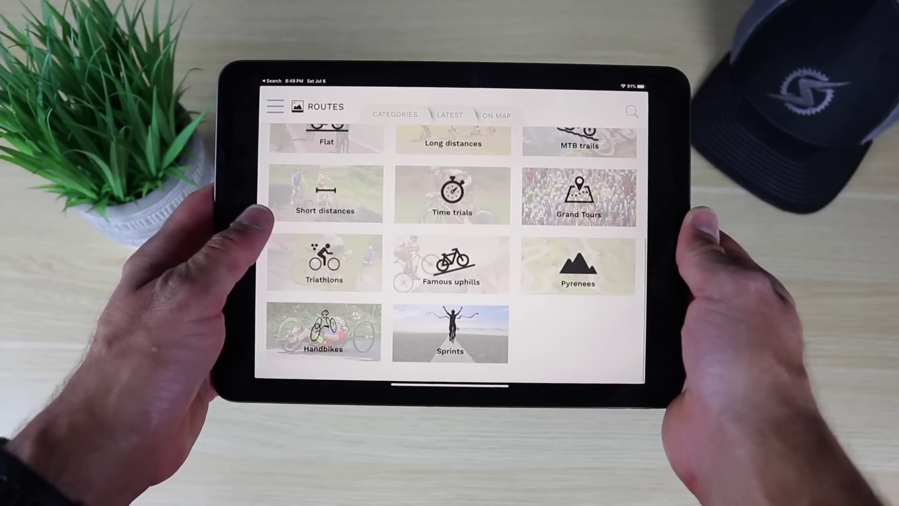
left_click(328, 300)
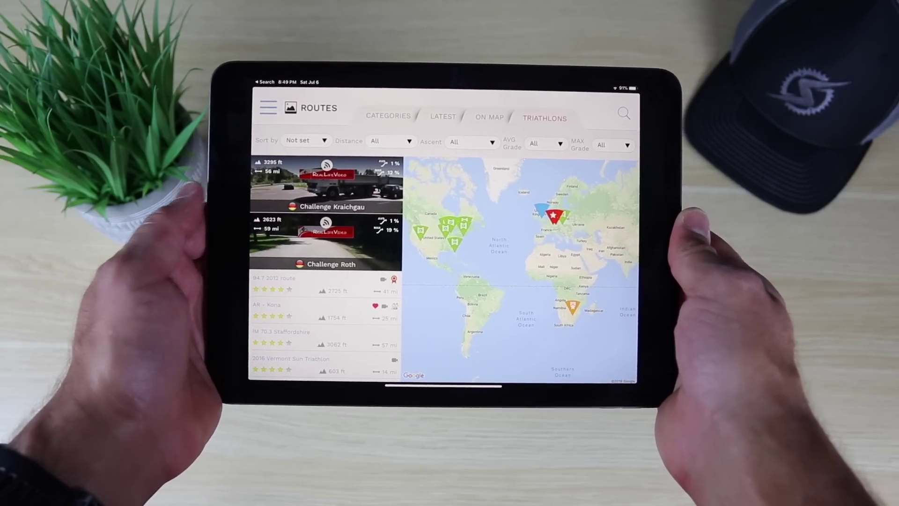
- Filter the routes by the name 'Ironman ohio' and run the search
left_click(267, 314)
left_click(620, 114)
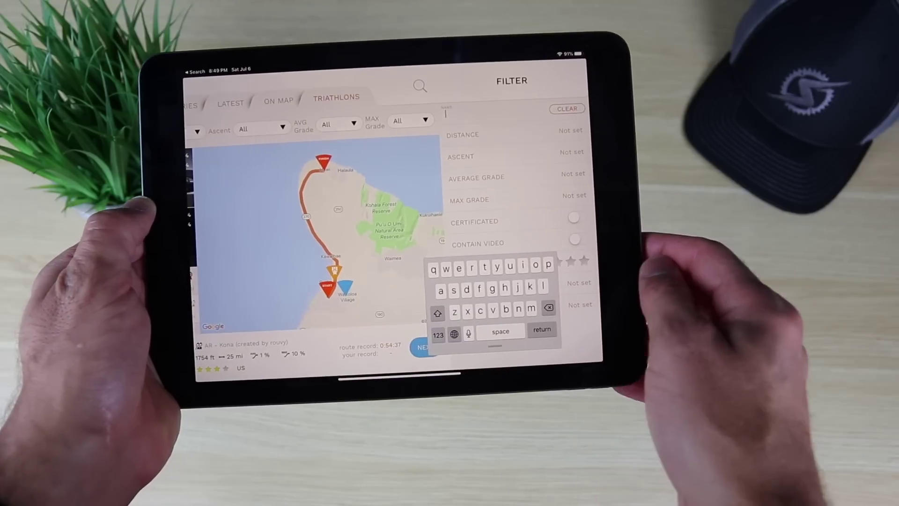
left_click(517, 271)
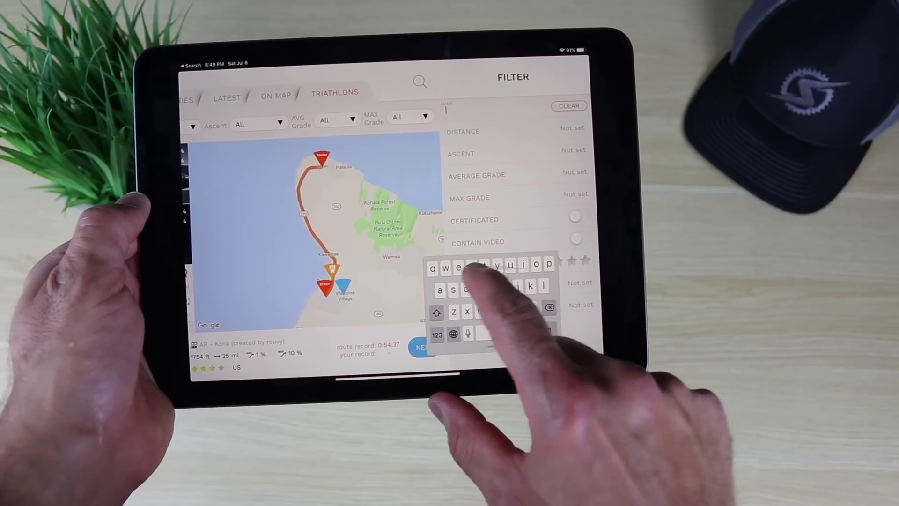
type("Ironman ")
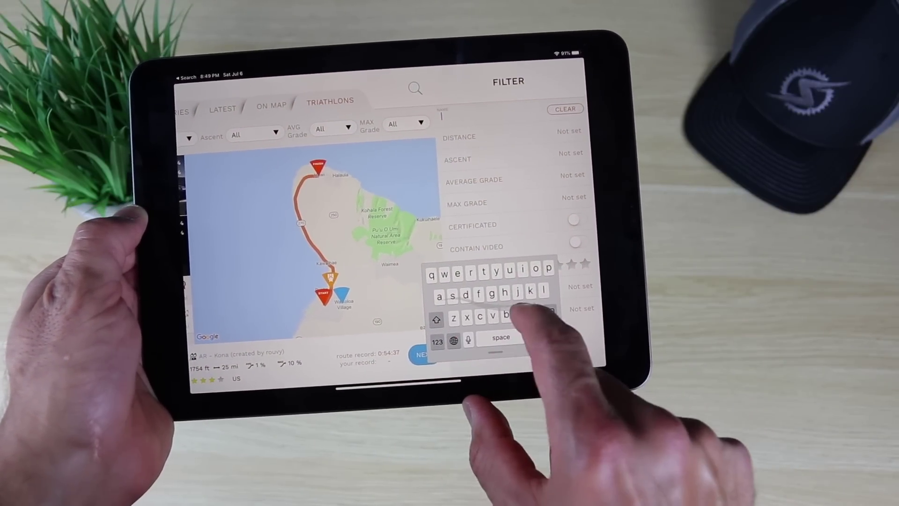
type("ohio")
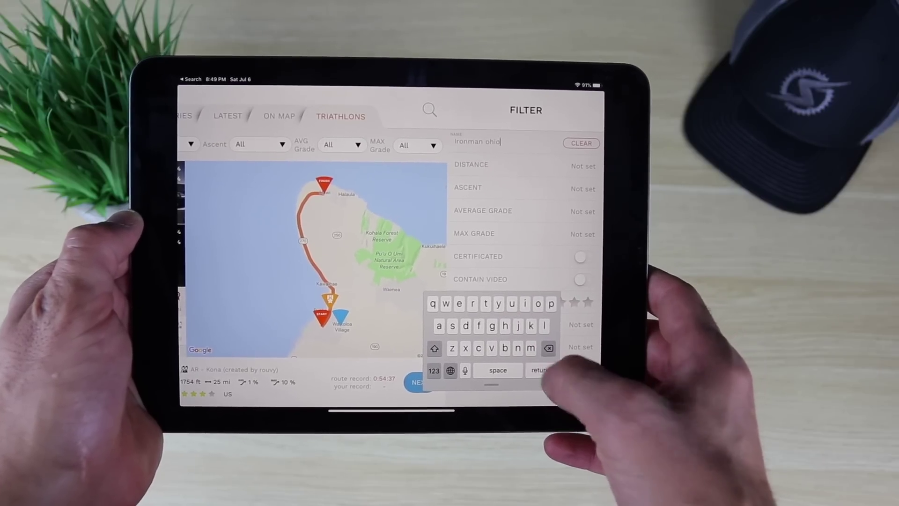
key("Return")
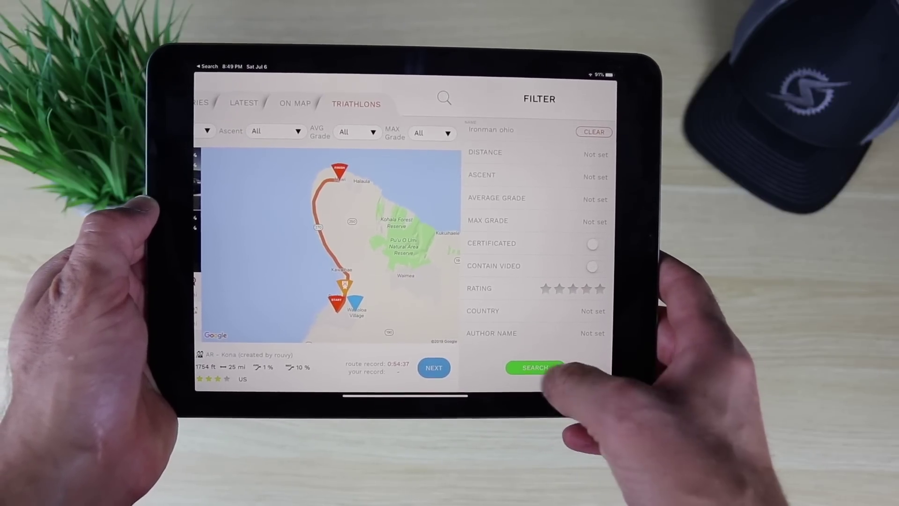
left_click(534, 372)
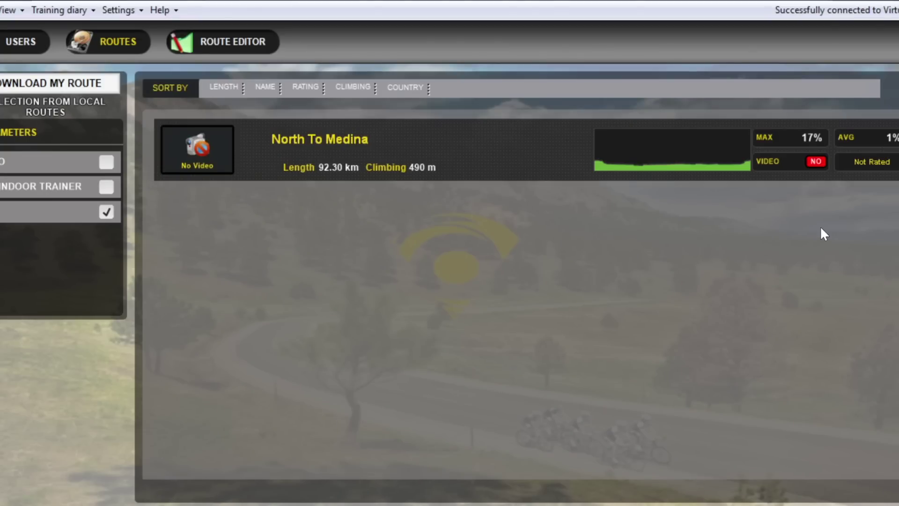
- In the Route Editor, choose Import GPS Data to create a new route
left_click(230, 47)
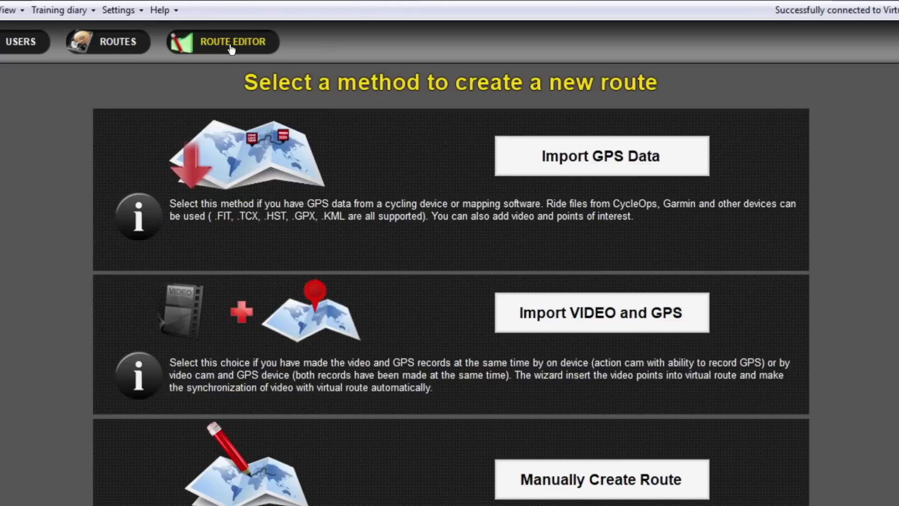
left_click(502, 164)
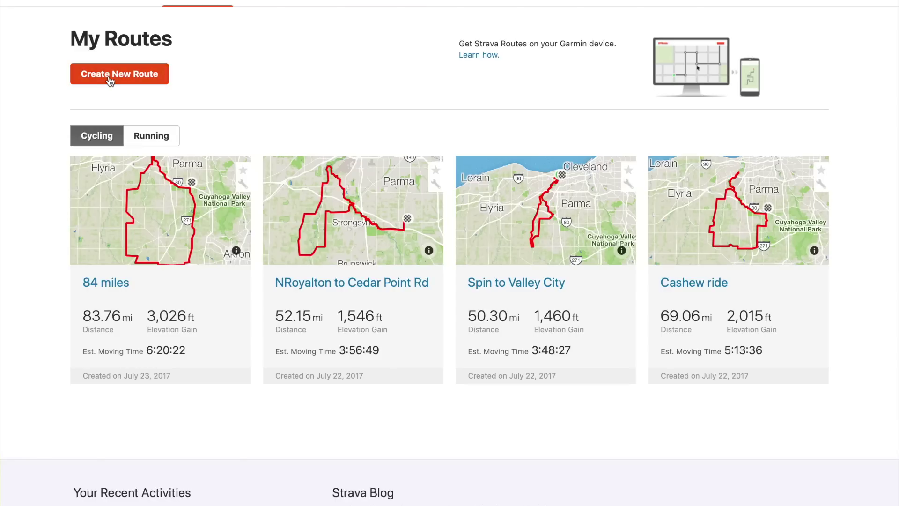
- Draw a new loop along Albion Rd, Handle Rd and the All Purpose Trail
left_click(110, 77)
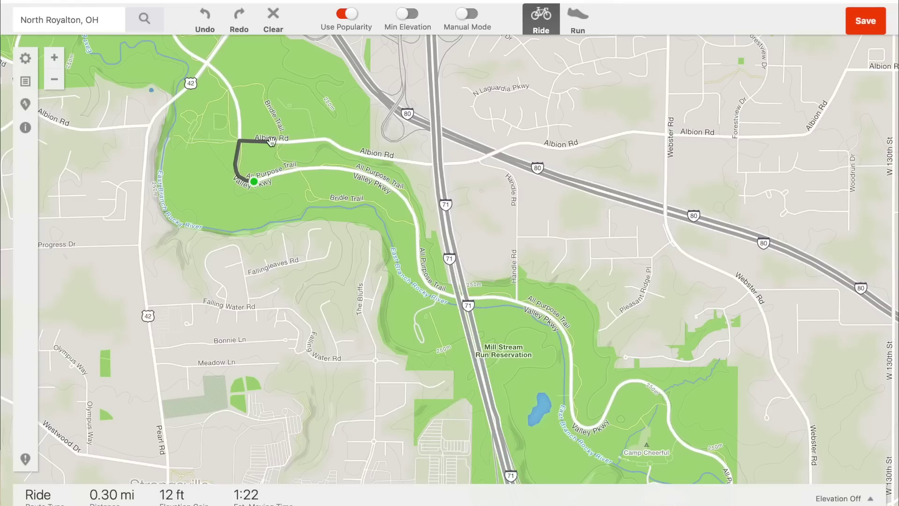
left_click(463, 163)
left_click(517, 281)
left_click(492, 298)
left_click(427, 284)
left_click(327, 168)
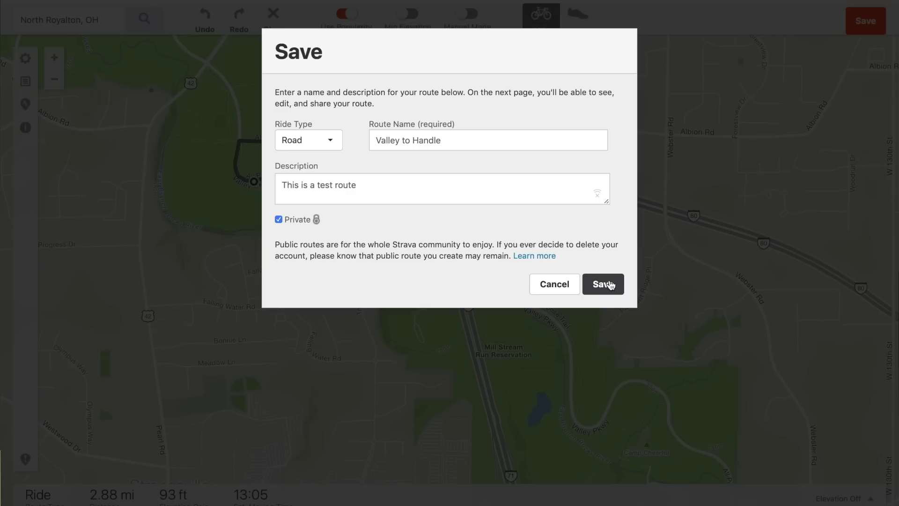
- Save the Valley to Handle route and export it as a GPX file
left_click(608, 283)
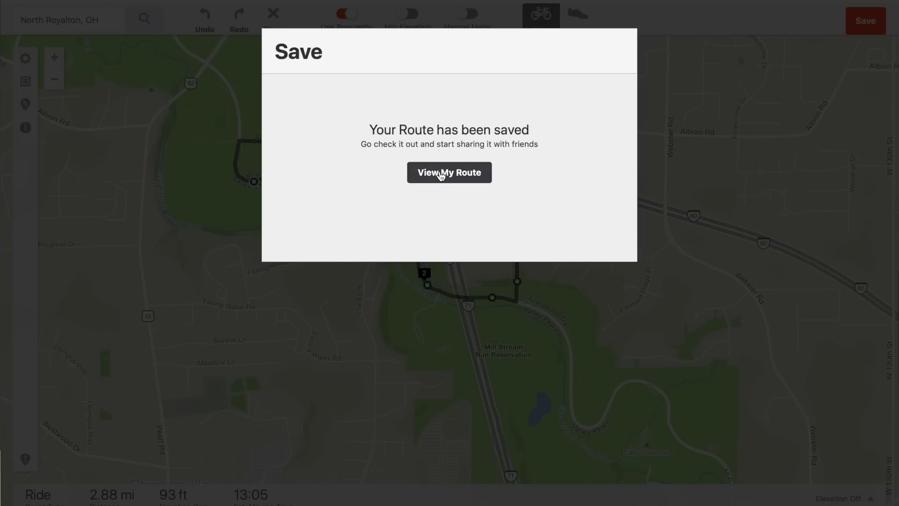
left_click(440, 174)
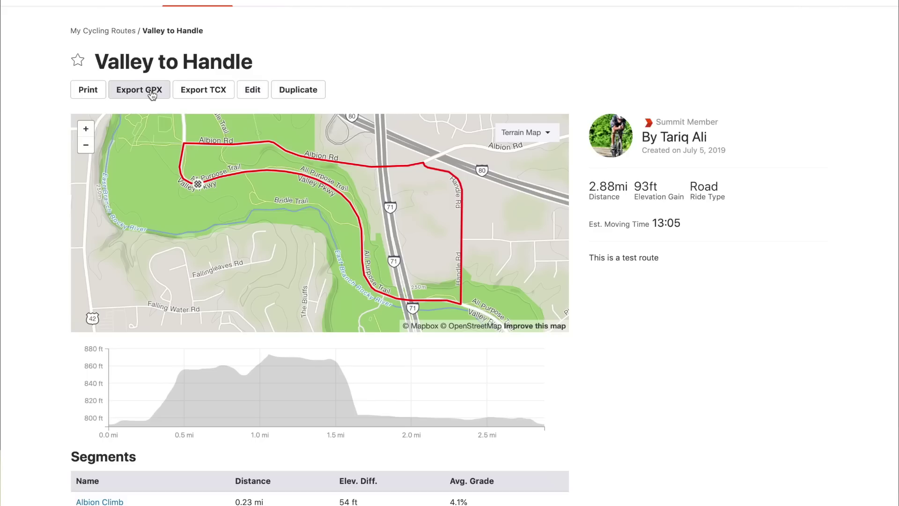
left_click(152, 95)
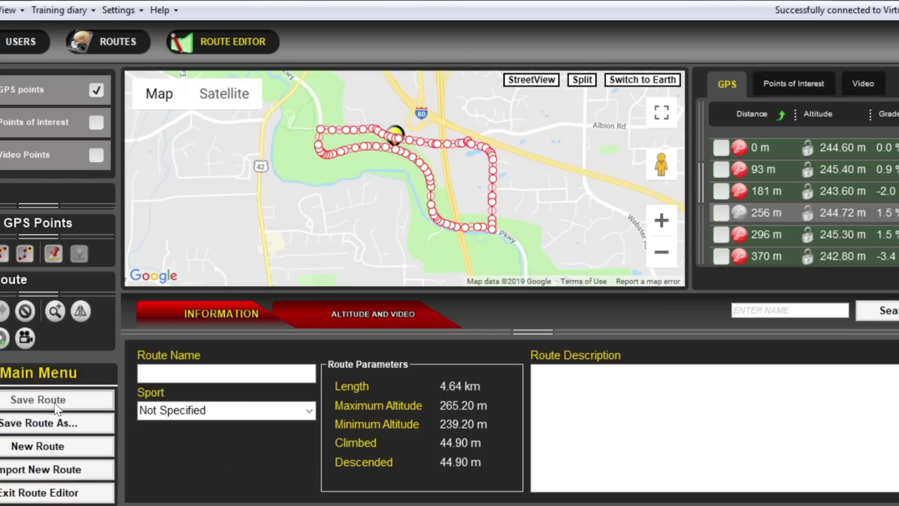
- Name the route 'Valley to…', set its sport to Road Cycling, save, then select it
left_click(174, 379)
type("V")
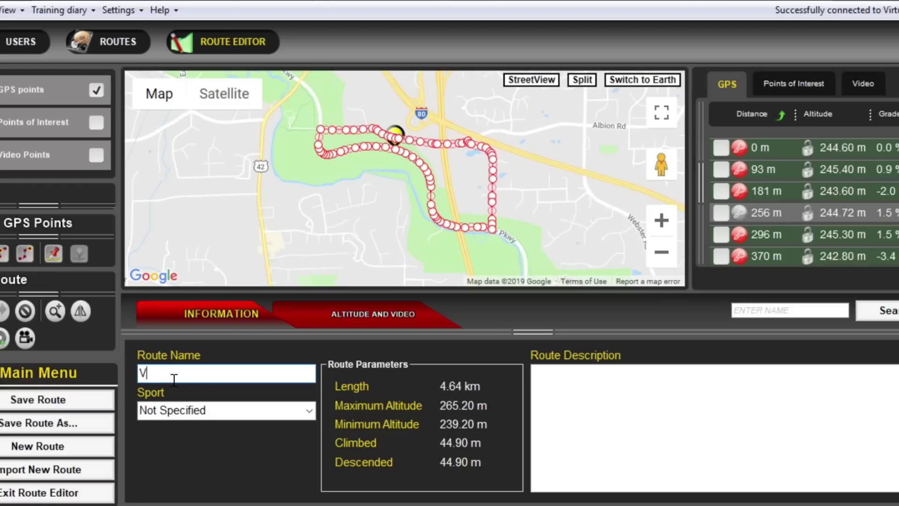
type("alley to Handle")
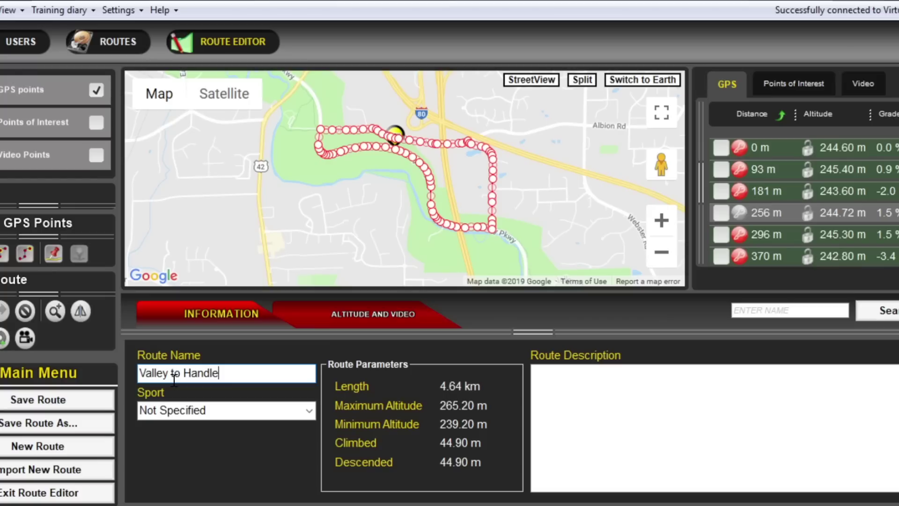
left_click(188, 414)
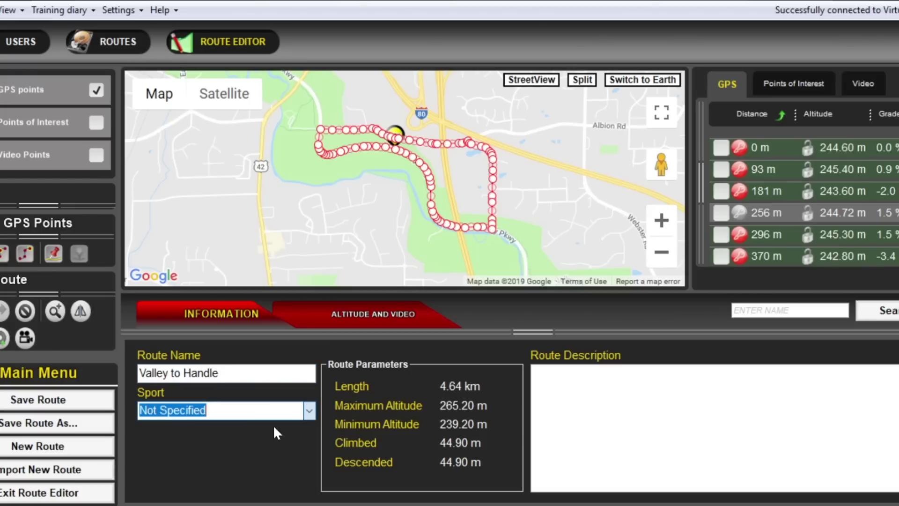
key("Down")
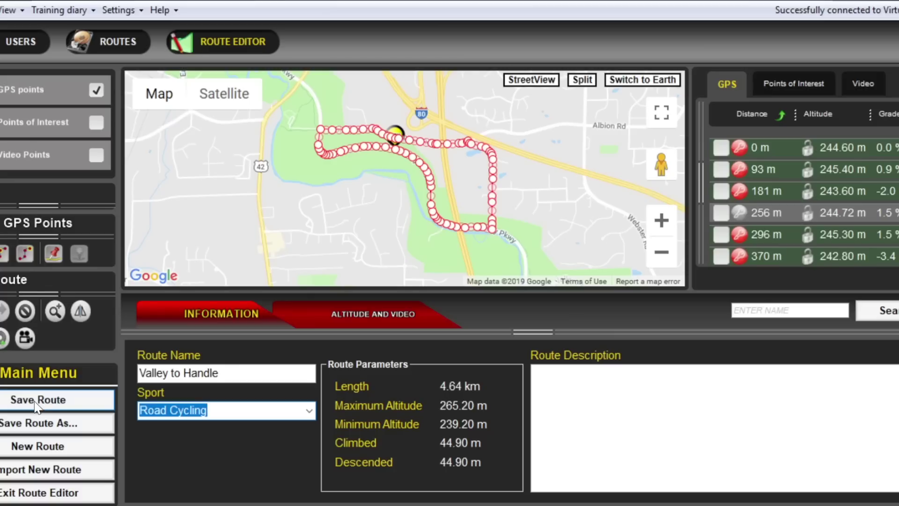
left_click(35, 406)
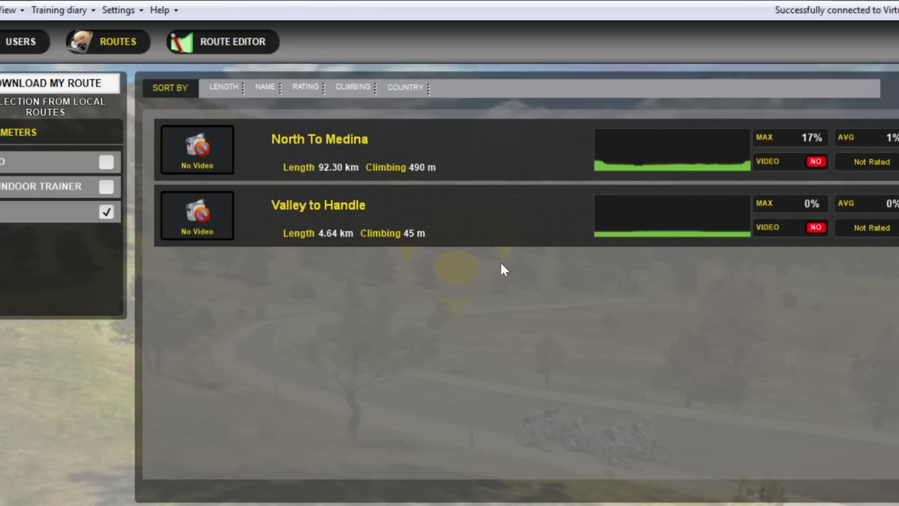
left_click(500, 228)
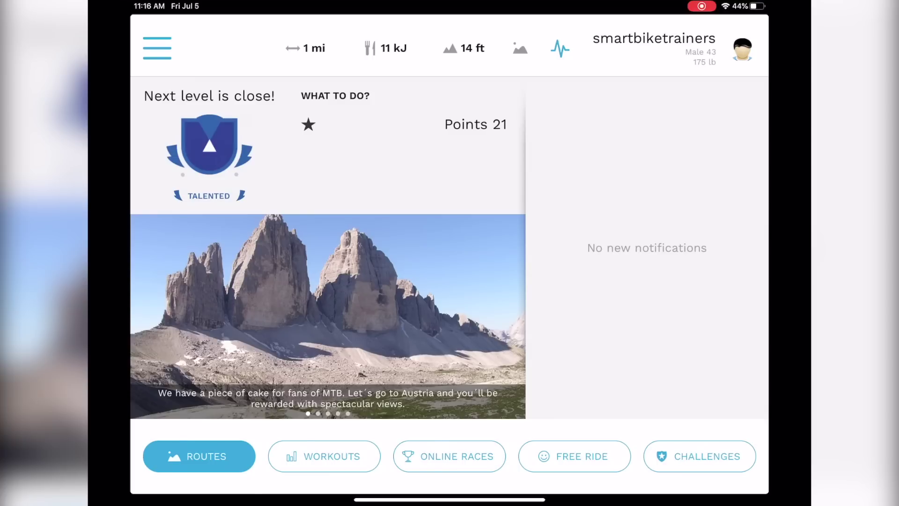
- Under Routes > Created, pick Valley to Handle and begin a Training ride
left_click(157, 48)
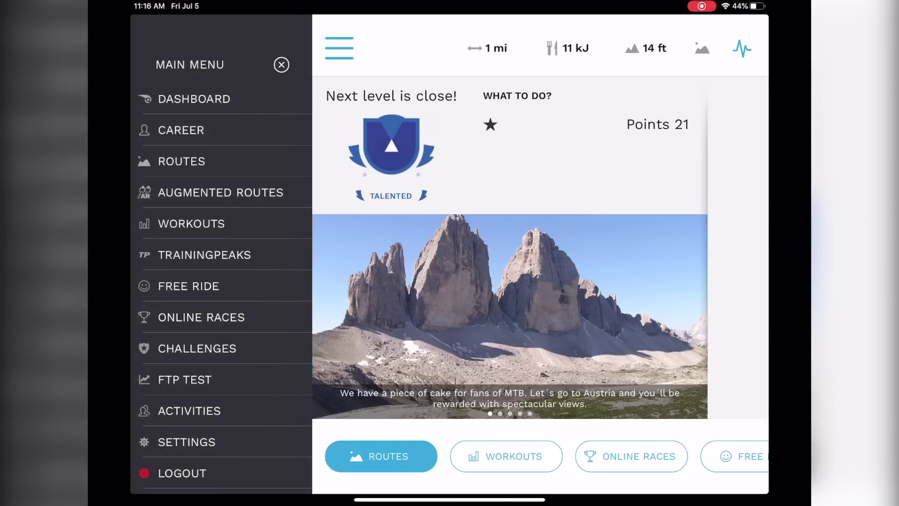
left_click(181, 161)
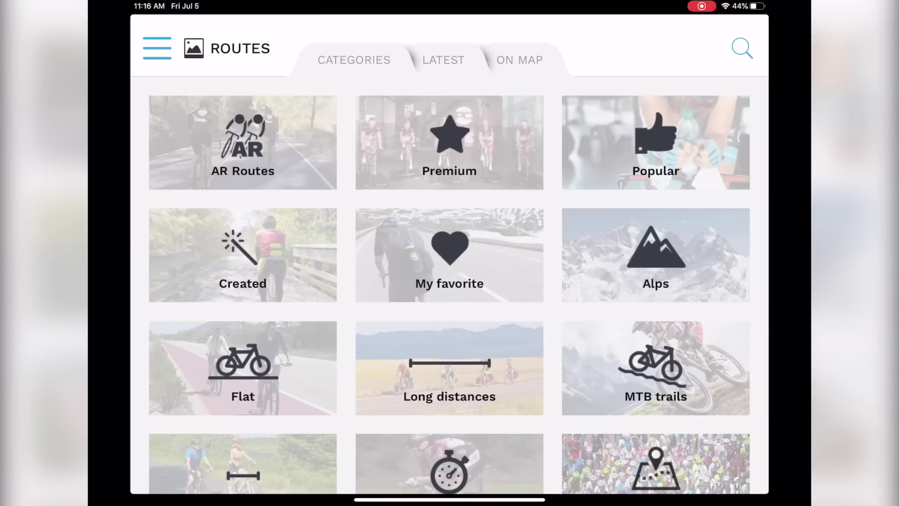
left_click(243, 254)
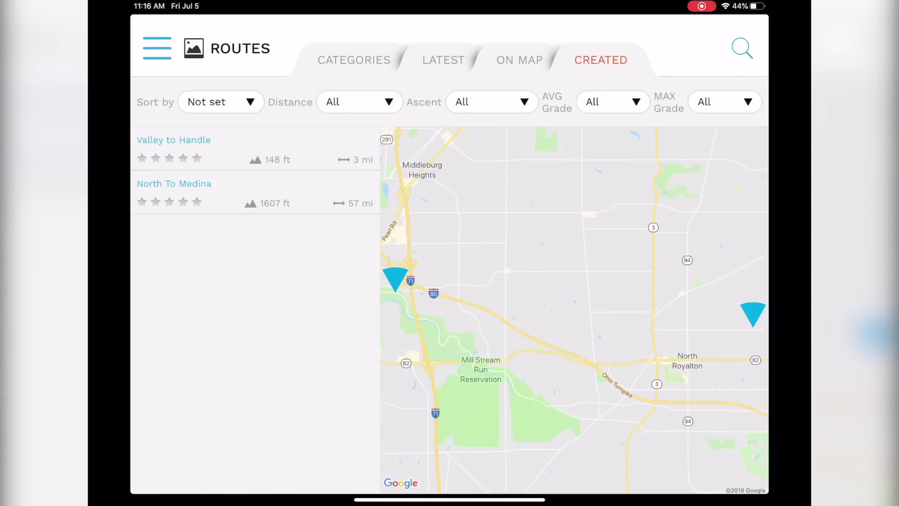
left_click(173, 140)
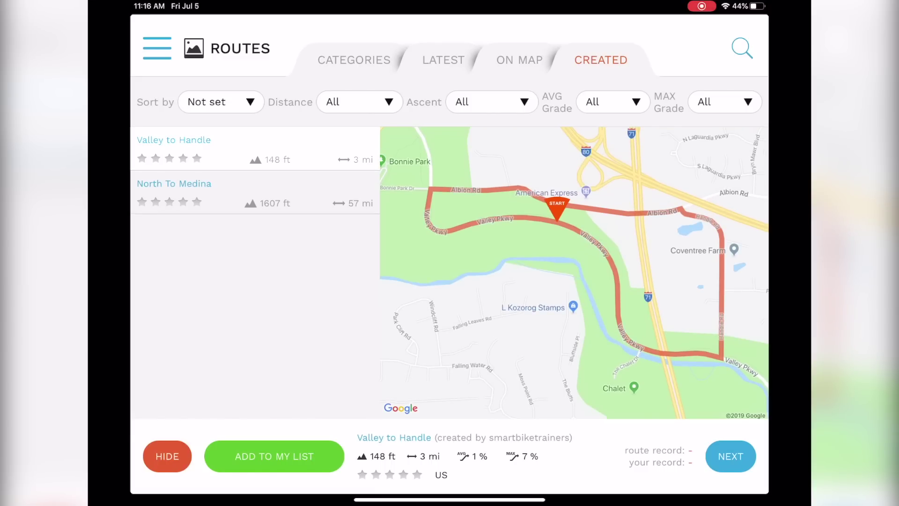
left_click(730, 456)
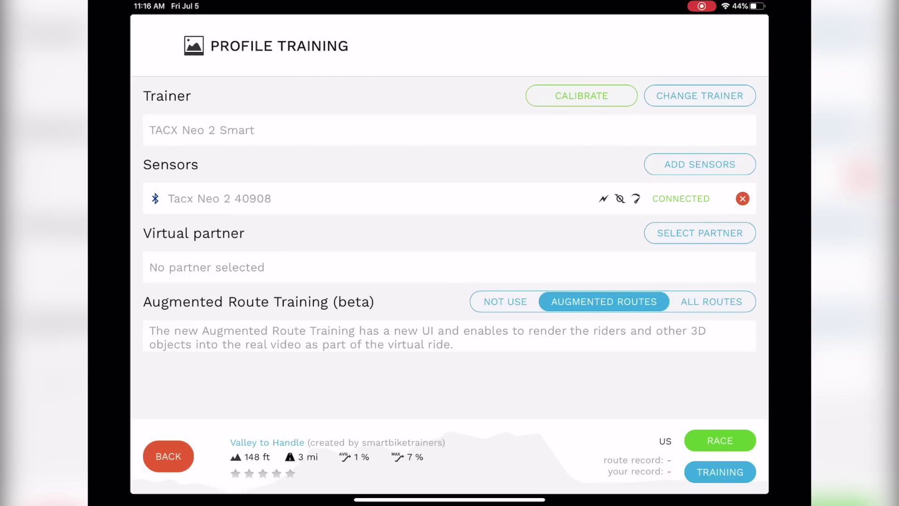
left_click(719, 471)
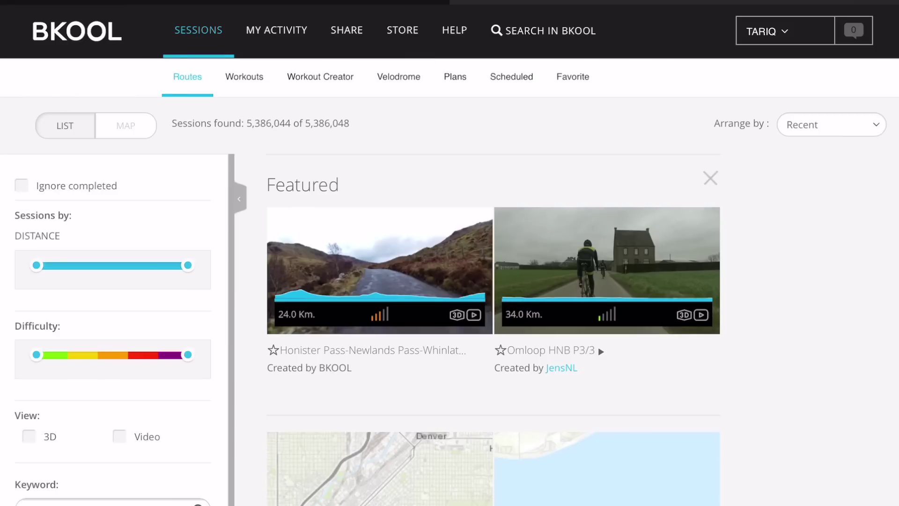
- Scroll the BKOOL Routes page to the 'You can create one from scratch' link
scroll(449, 253, "down", 10)
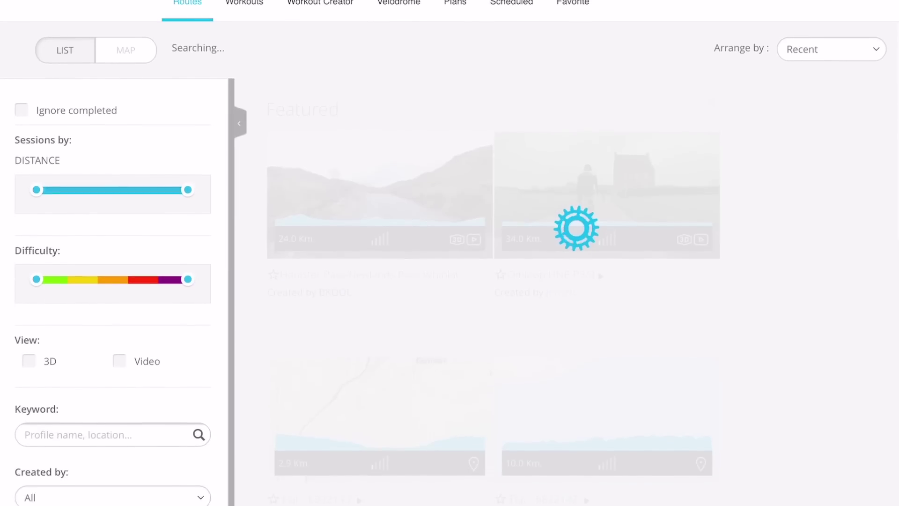
scroll(449, 252, "down", 3)
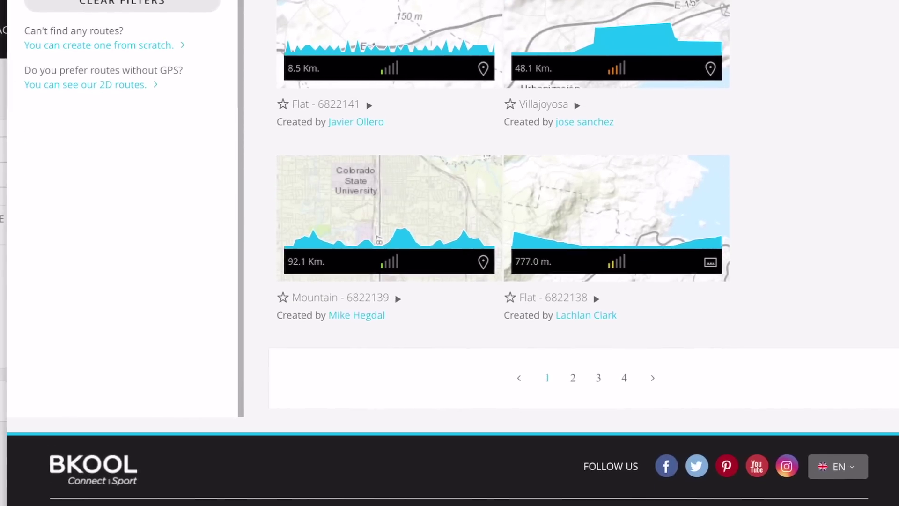
scroll(449, 253, "up", 2)
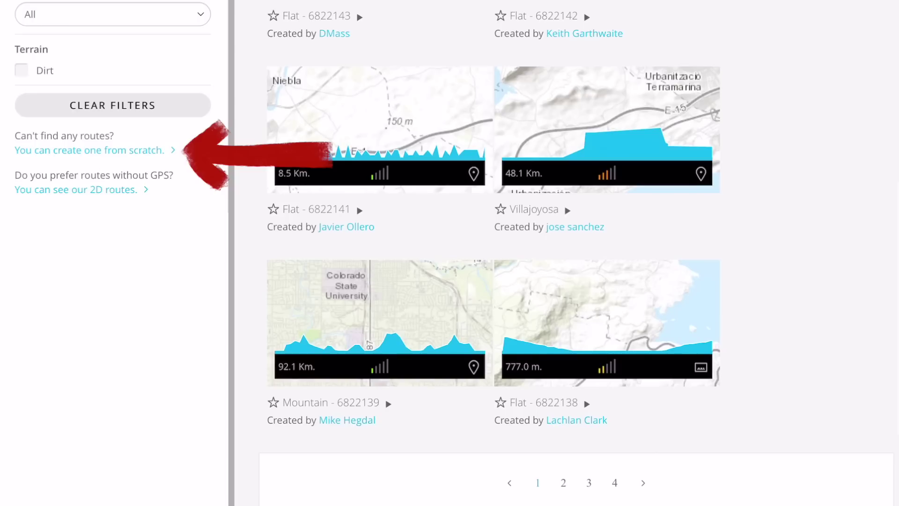
scroll(450, 252, "up", 1)
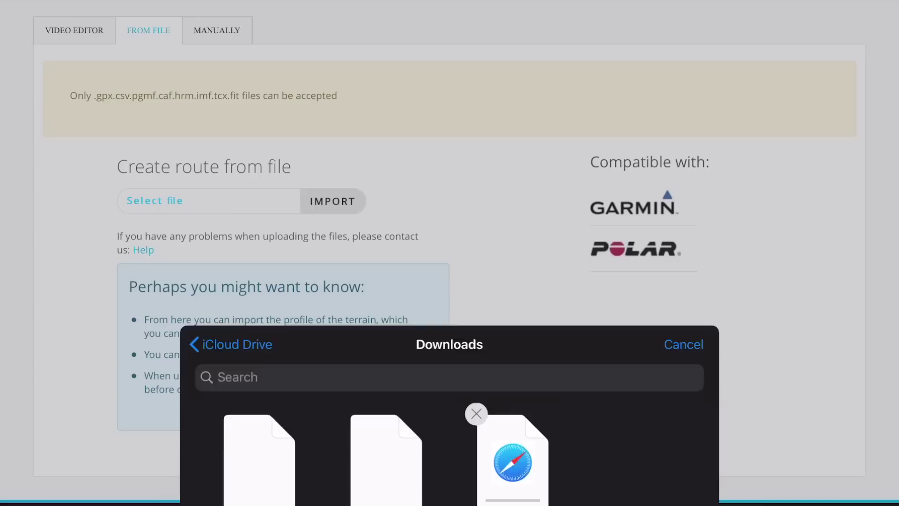
- Name the route 'Valley to Handle road', describe it as 'This is a test GPS route for my YouTube Channel.', and accept
type("Valle")
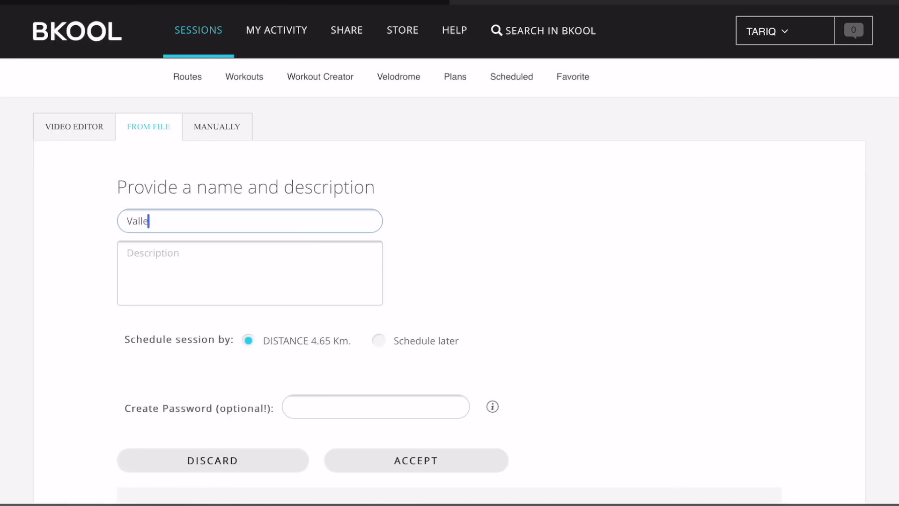
type("y to Handle road")
key("Tab")
type("This is")
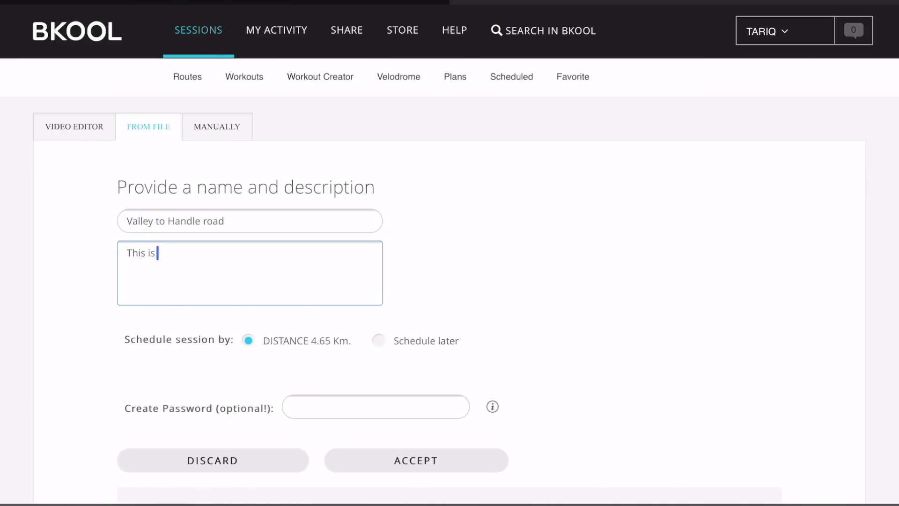
type(" a test GPS route for my YouTube Channel.")
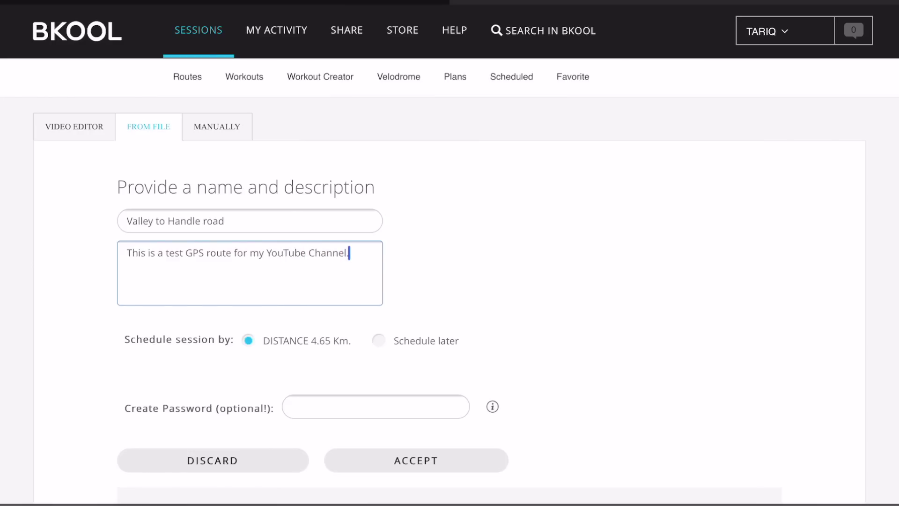
scroll(449, 253, "down", 10)
left_click(416, 32)
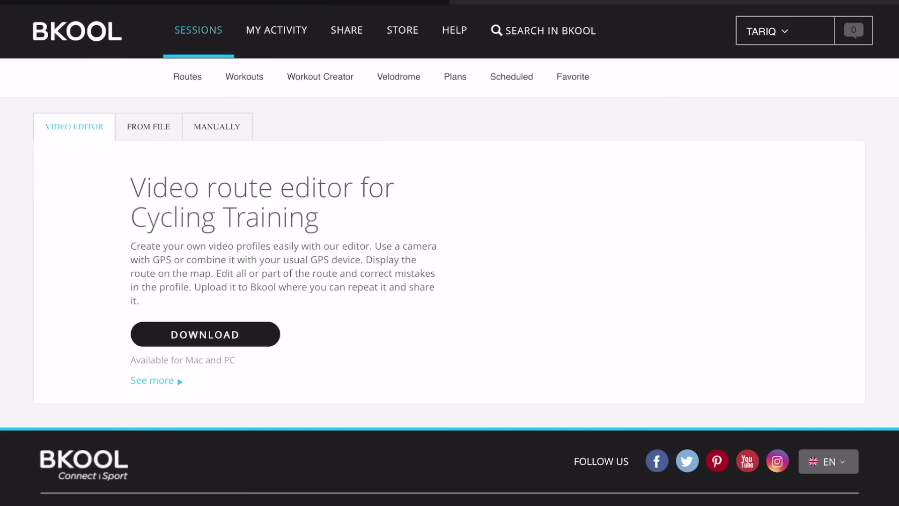